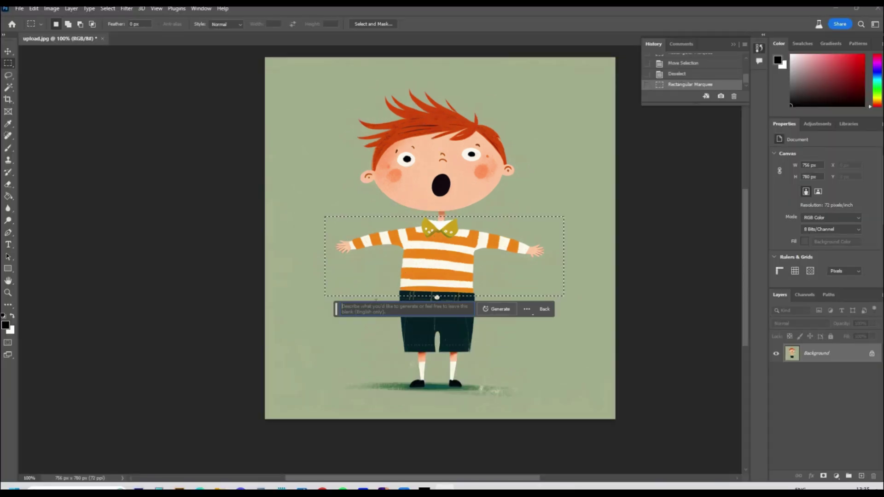
Step: Generate an orange-and-white striped jumper and fill the patch under the collar with orange
type("orange and ")
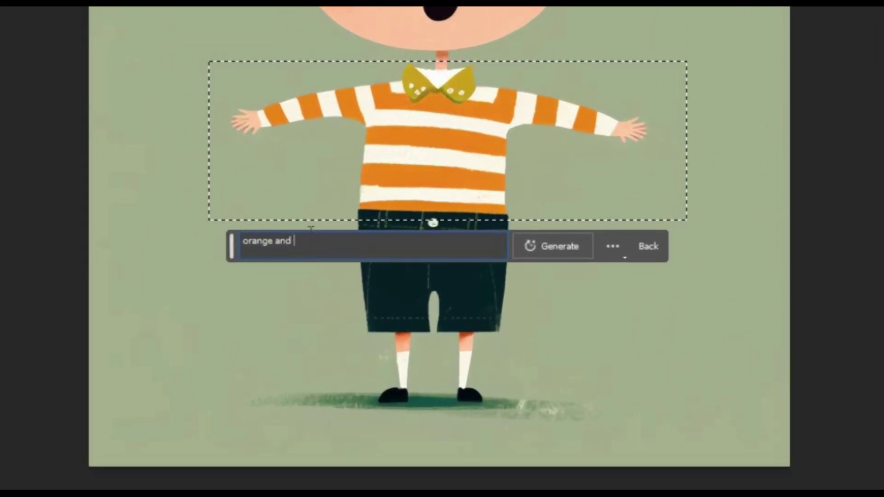
type("white striped jumper")
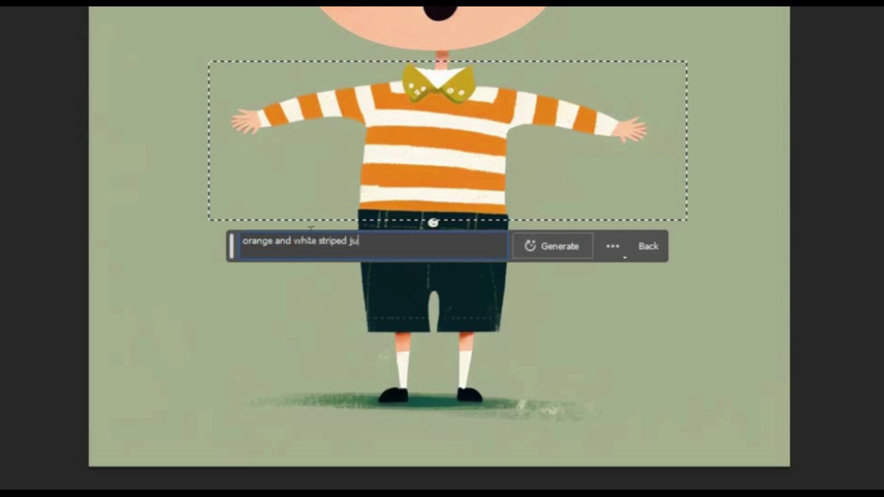
type(" with yellow collar, arms")
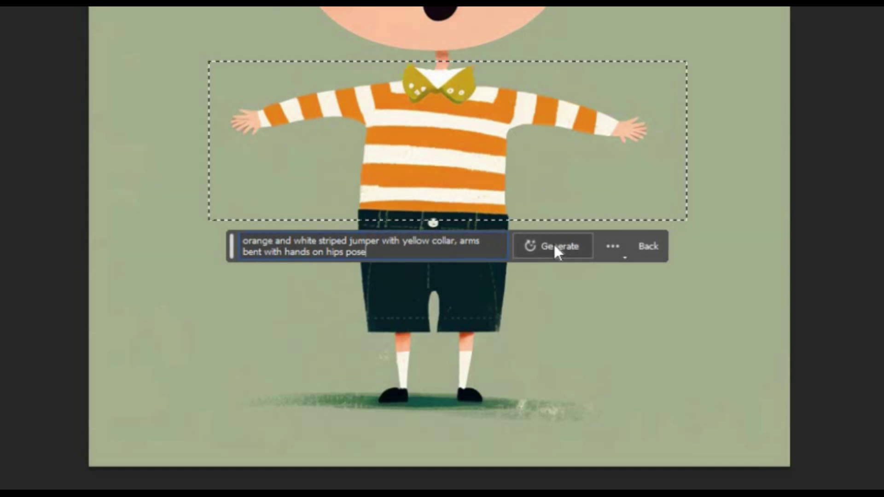
left_click(554, 247)
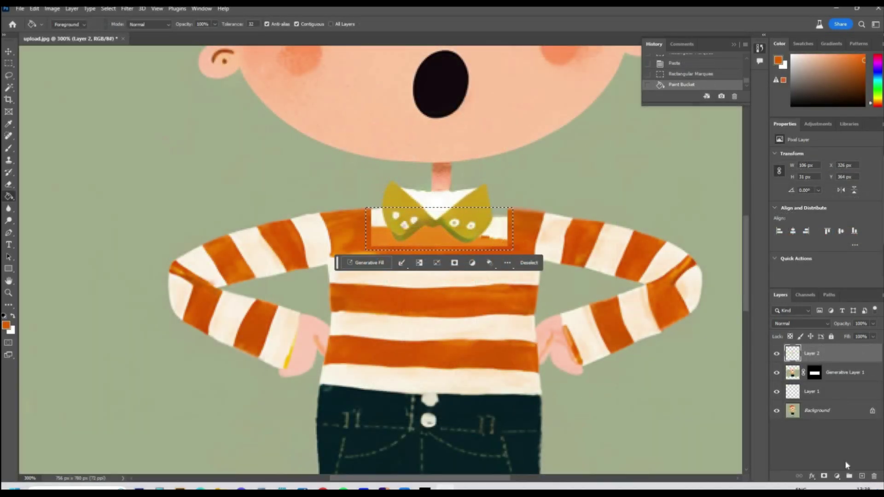
left_click(862, 476)
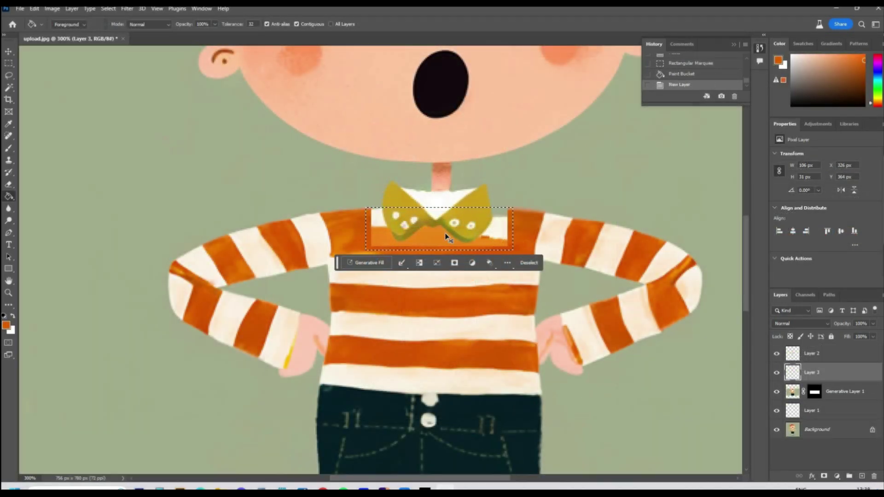
left_click(445, 233)
Step: Cut away the leftover light patch under the collar, then marquee the trousers and legs
key("ctrl+d")
key("w")
left_click(442, 233)
key("ctrl+x")
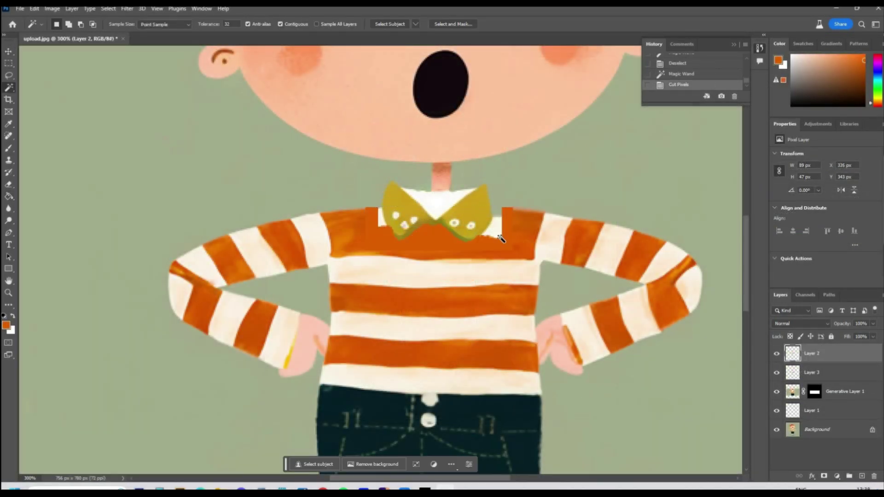
left_click(502, 220)
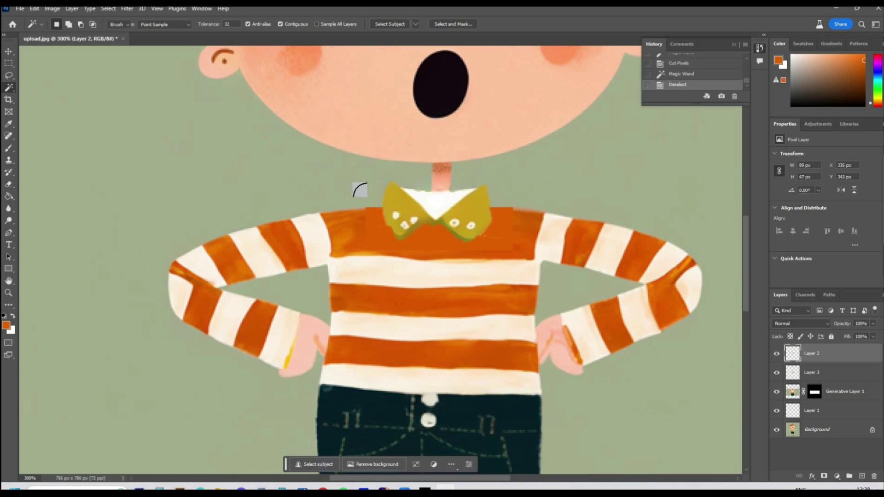
left_click_drag(407, 286, 497, 390)
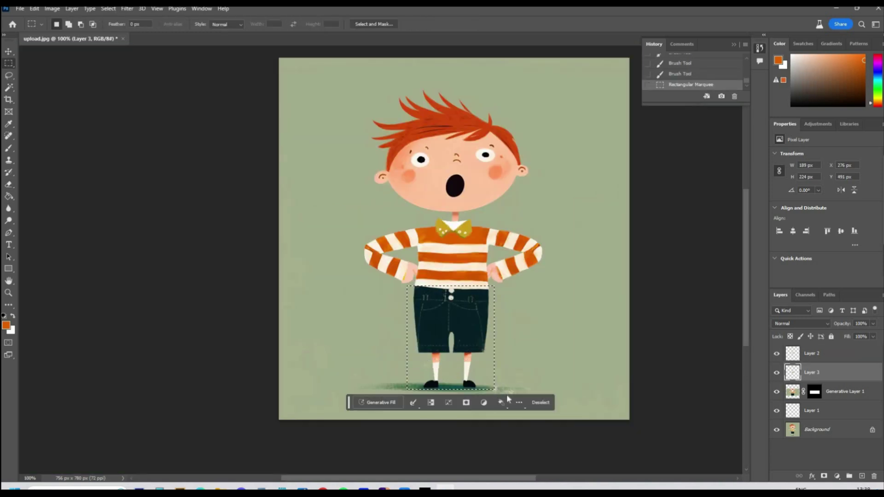
Step: Generate 'denim trousers, sitting down' into the legs, then select the open mouth
left_click(387, 402)
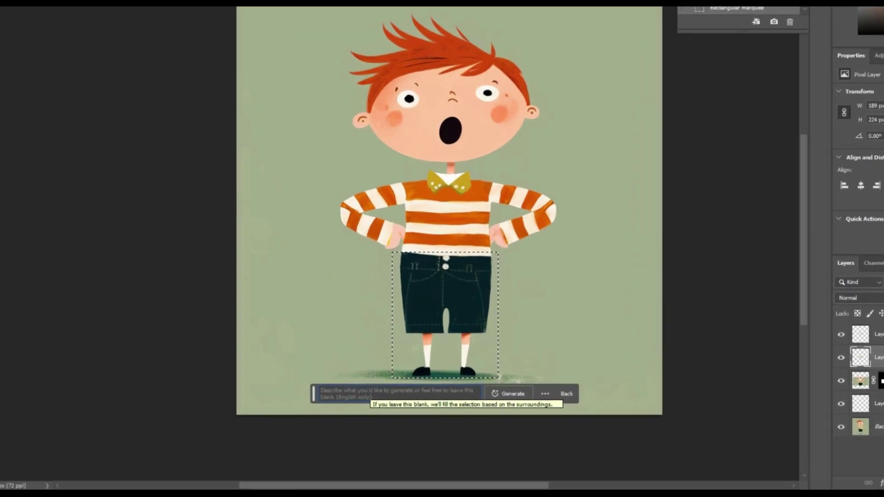
type("denim trousers, sitting down")
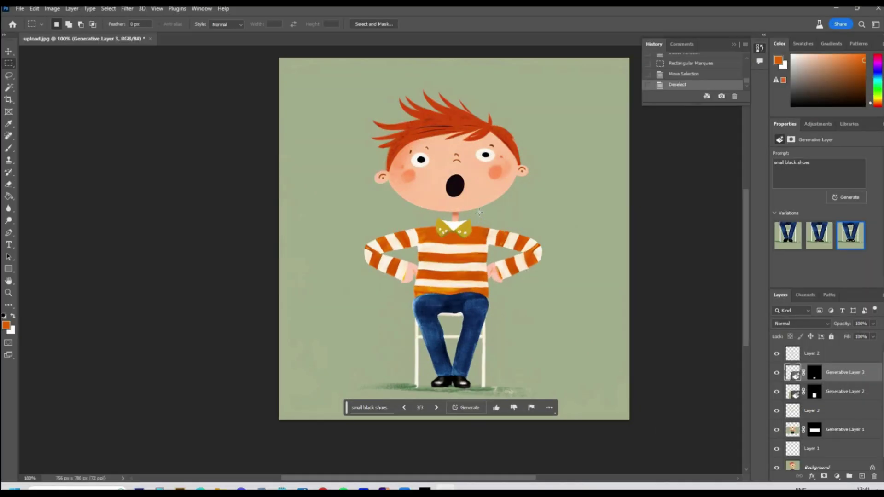
left_click_drag(482, 172, 427, 203)
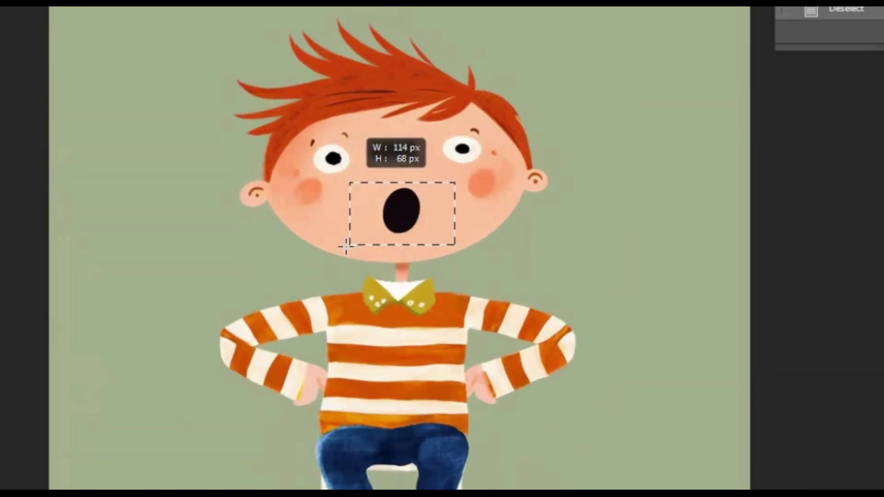
left_click_drag(346, 247, 351, 245)
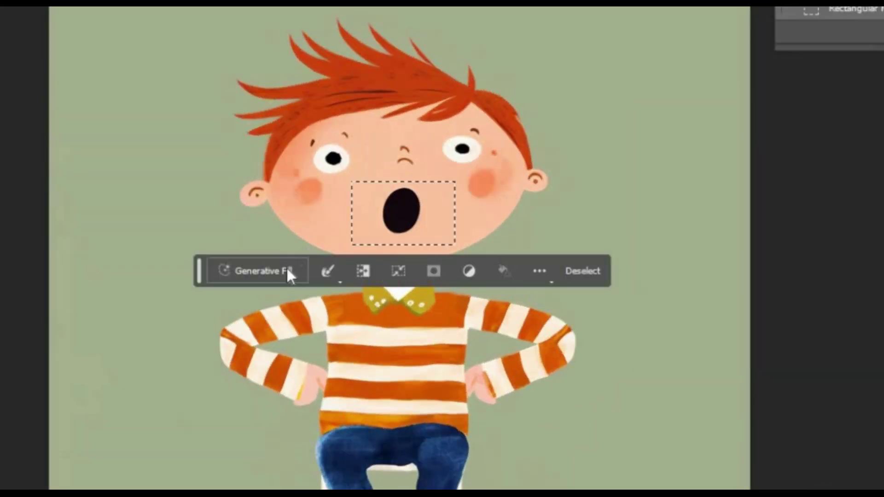
Step: Generate a smile in place of the mouth and pick another smile variation
left_click(258, 271)
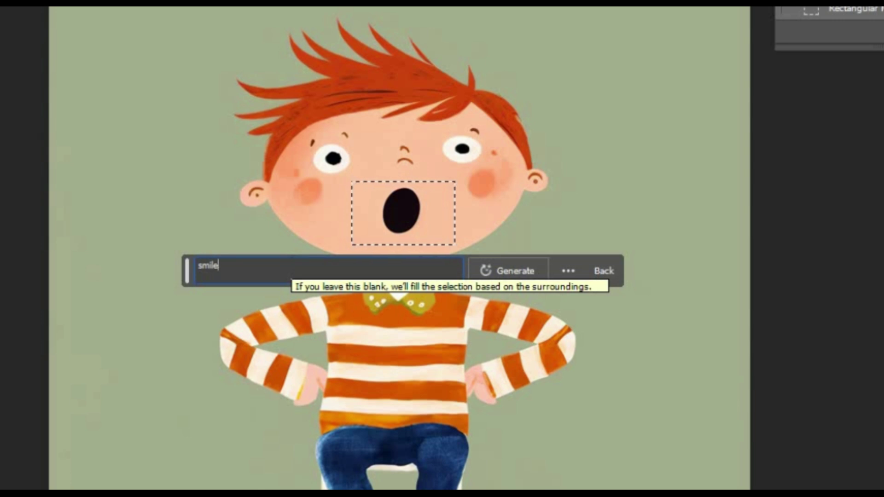
left_click(508, 270)
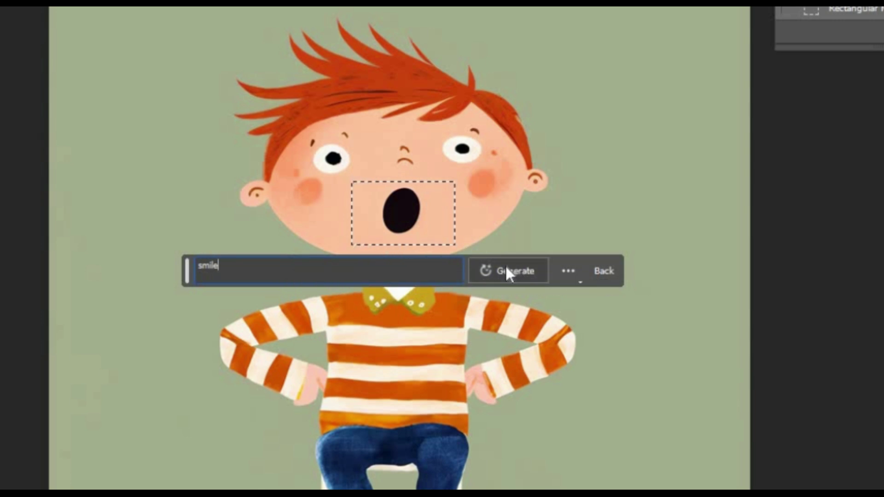
left_click(373, 276)
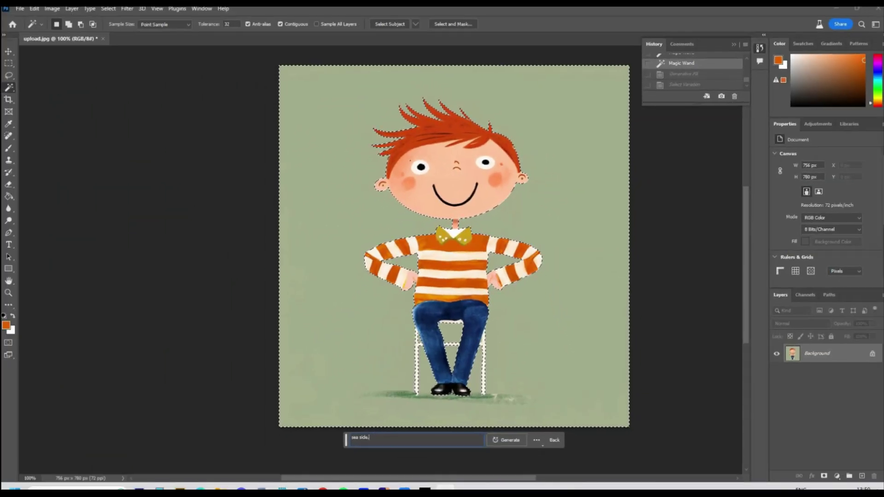
Step: Enter the background prompt 'sat on beach with beach huts in background'
type("ts in ha")
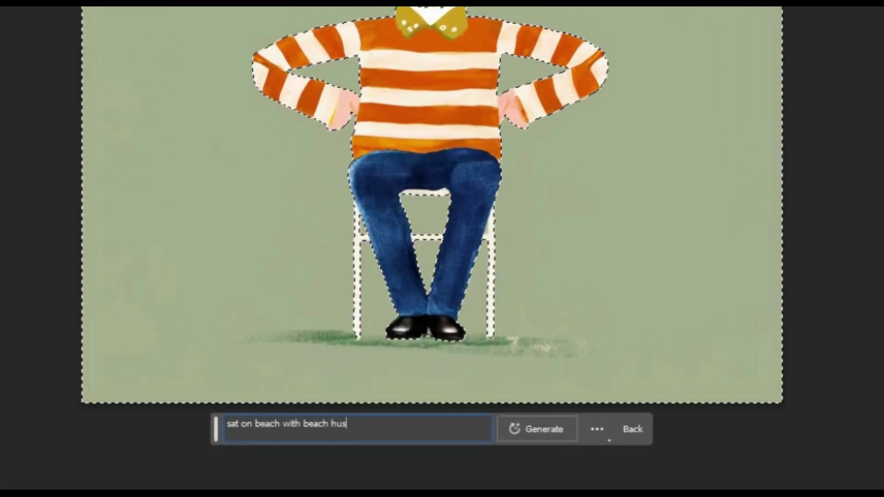
type("ckground")
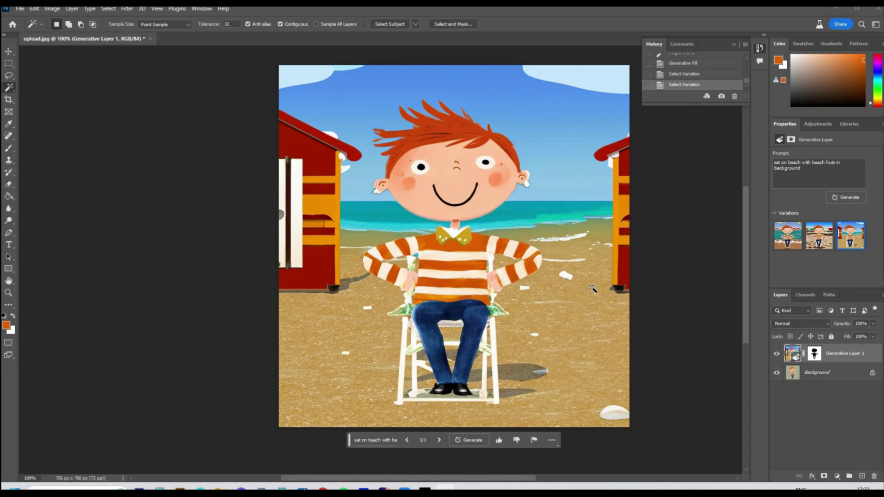
Step: Select three rectangular patches of sky for birds
key("m")
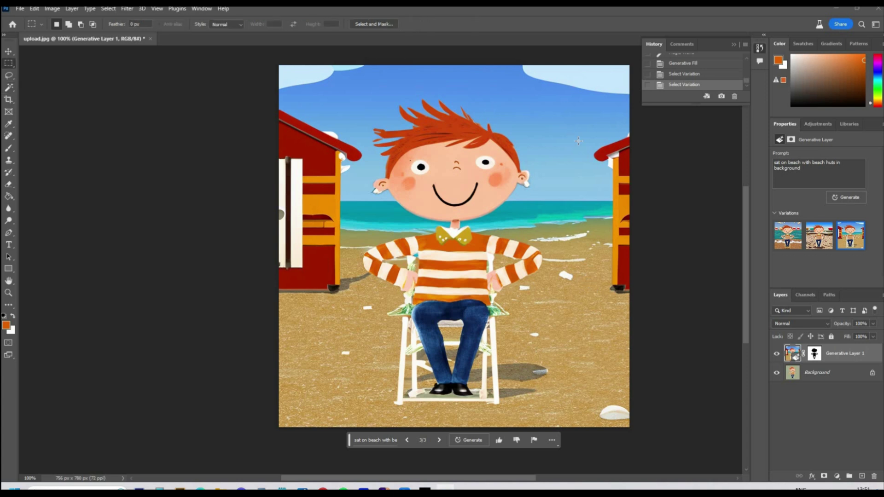
mouse_move(534, 107)
left_mouse_down()
mouse_move(571, 112)
mouse_move(573, 145)
left_mouse_up()
left_click_drag(446, 73, 490, 101)
left_click_drag(329, 87, 386, 119)
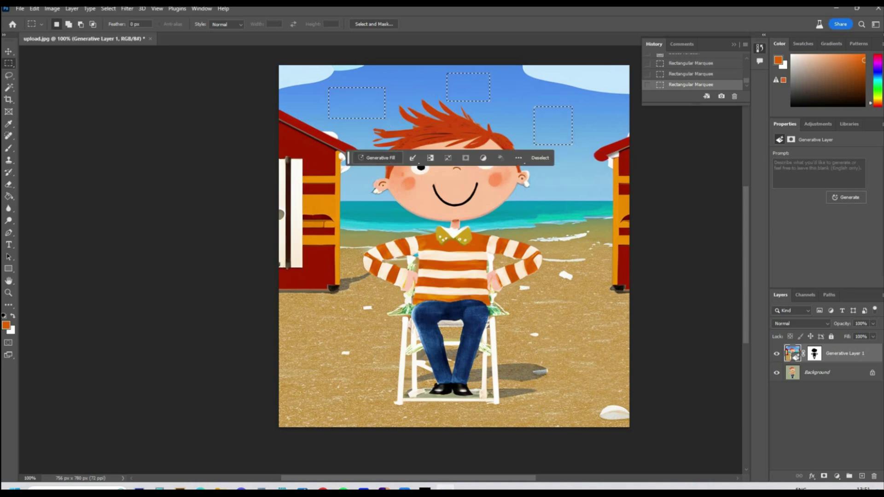
Step: Generate 'seaguls birds' in the sky patches, then enter a yacht prompt
left_click(377, 158)
type("seag")
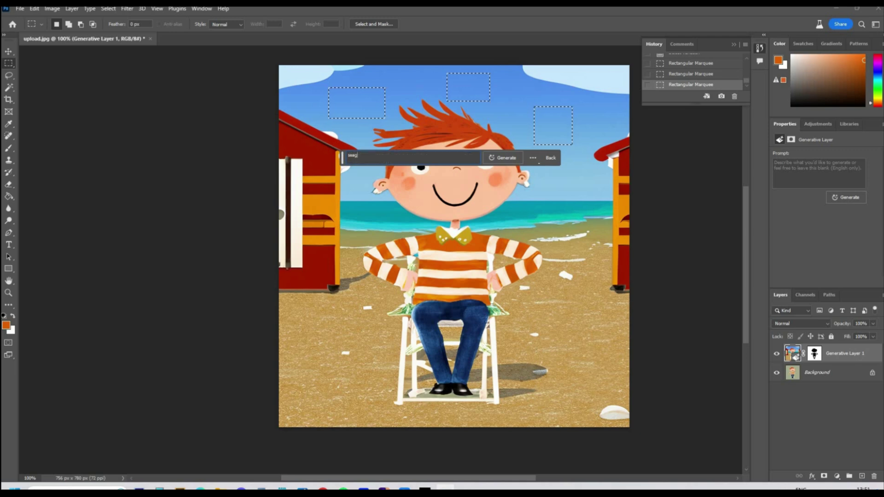
type("uls")
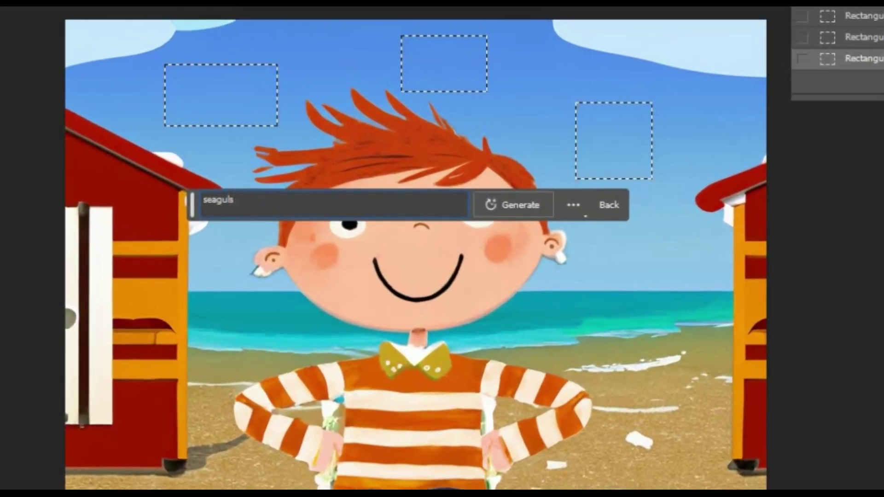
type(" bird")
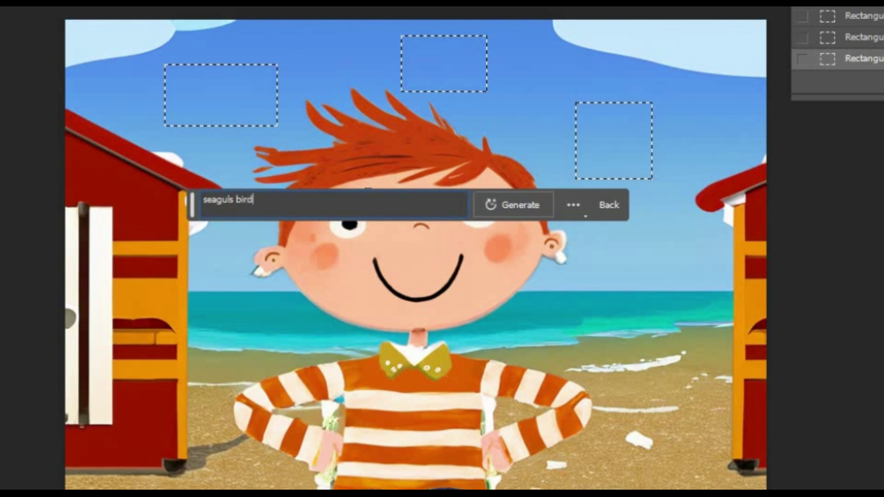
type("s")
left_click(499, 208)
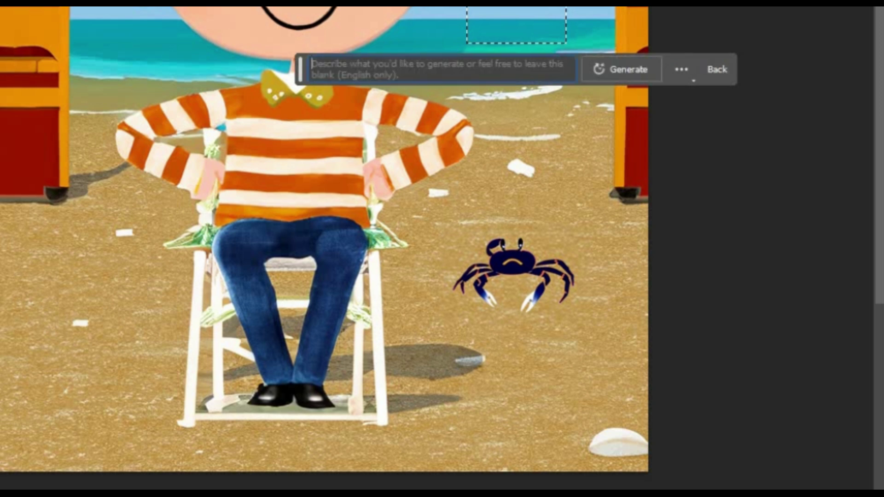
type("yaught")
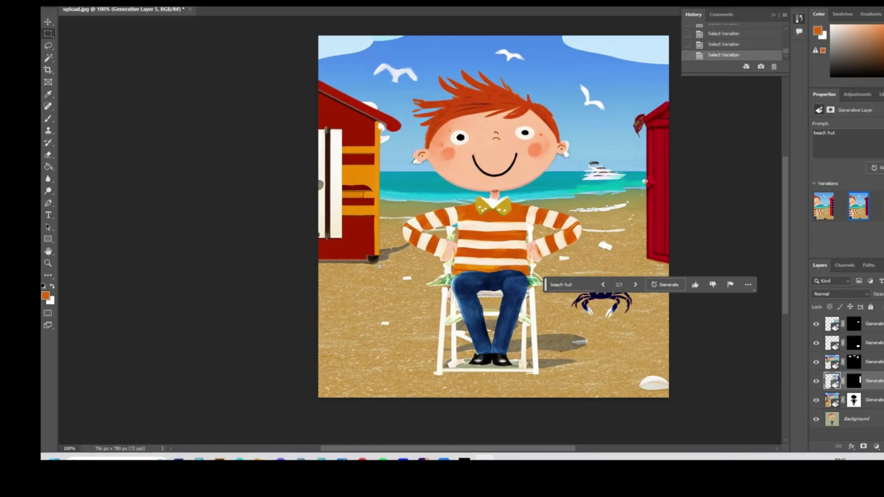
Step: Regenerate the left-edge hut as 'beach hut' and add a 'bucket and spade illustration'
left_click_drag(279, 98, 364, 311)
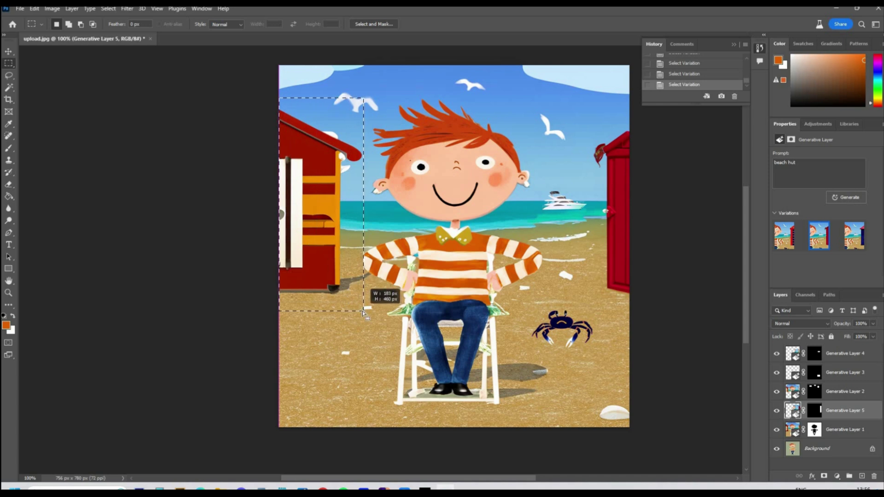
left_click(249, 324)
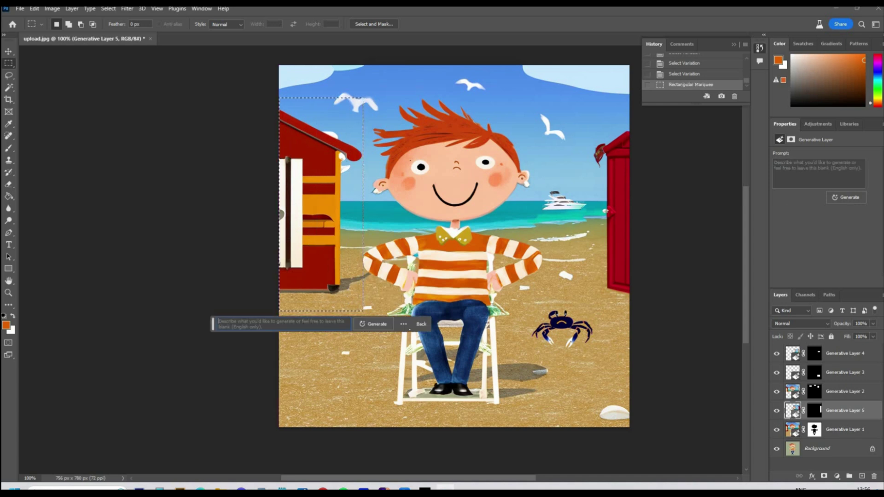
type("beach hut")
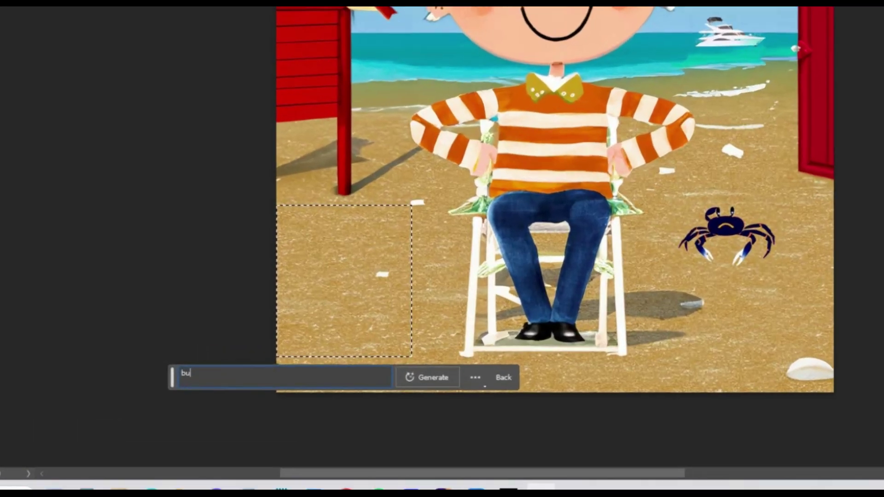
type("cket and spade ")
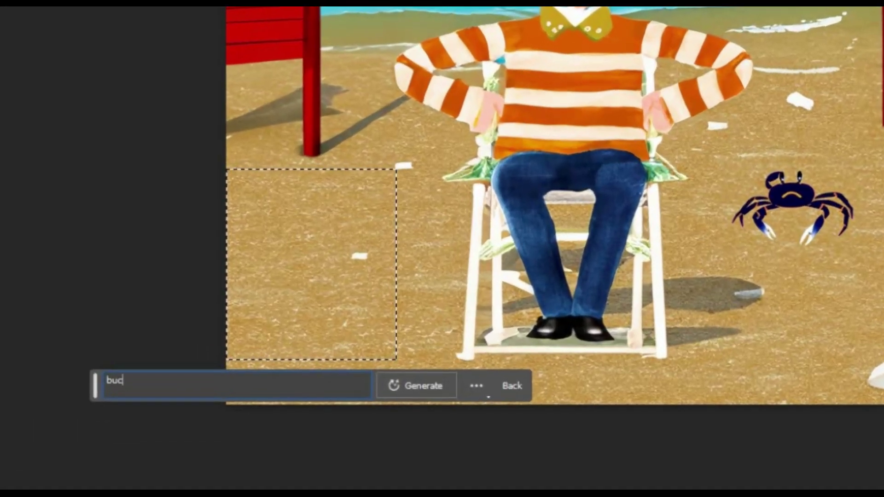
type("illustration")
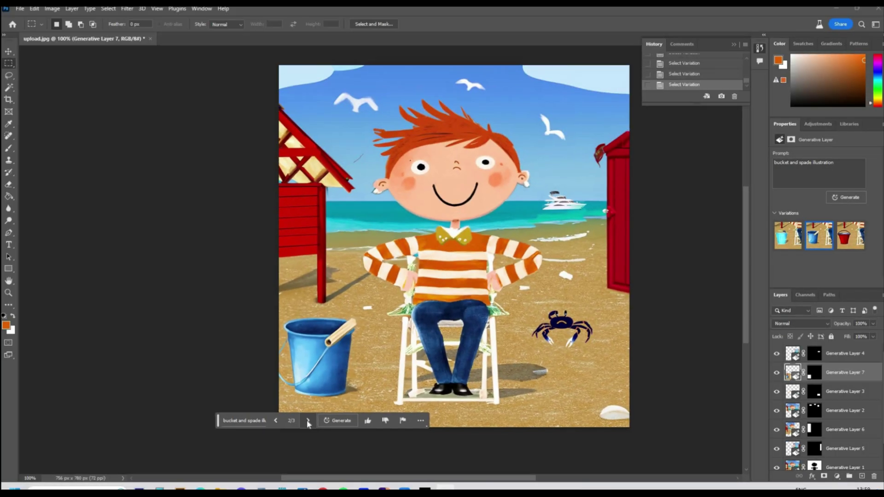
left_click_drag(687, 239, 771, 339)
Step: Mark sand beside the crab for a sandcastle, then select the boy's lower legs
left_click_drag(551, 395, 557, 397)
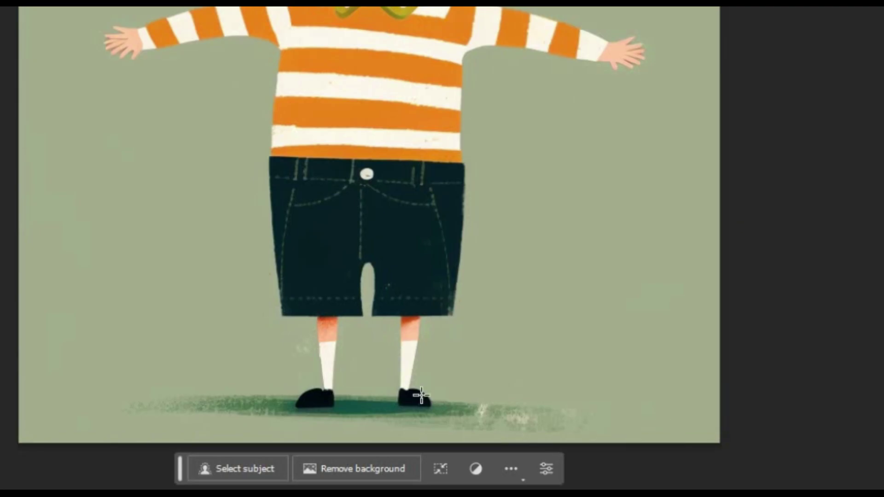
left_click_drag(276, 315, 450, 410)
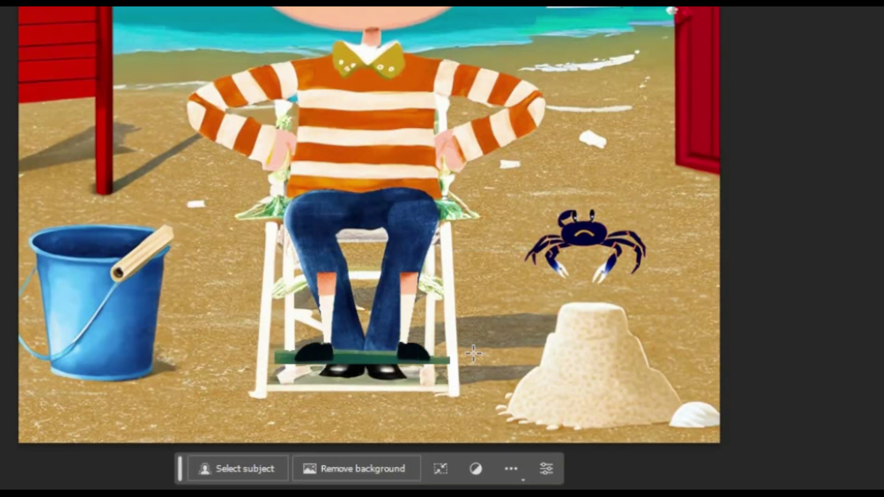
left_click_drag(281, 266, 360, 350)
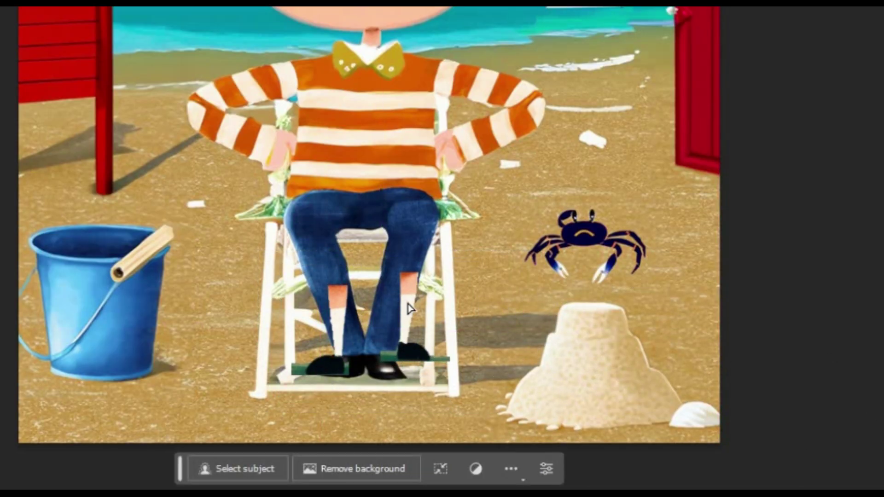
Step: Free Transform the copied legs, then select the boy's left shoe
key("ctrl+t")
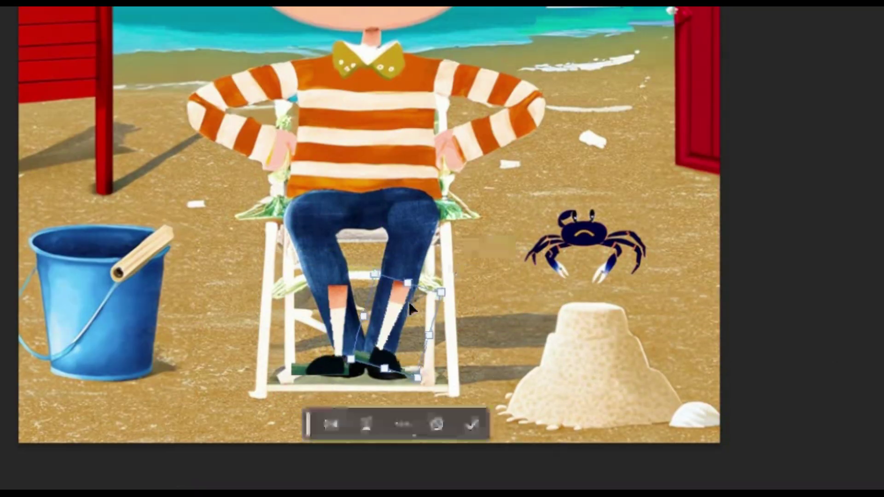
left_click_drag(545, 81, 680, 186)
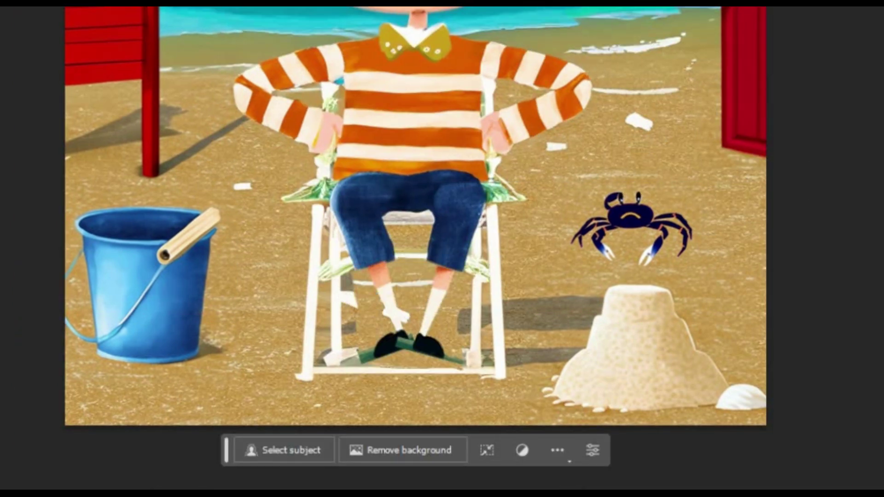
left_click(369, 358)
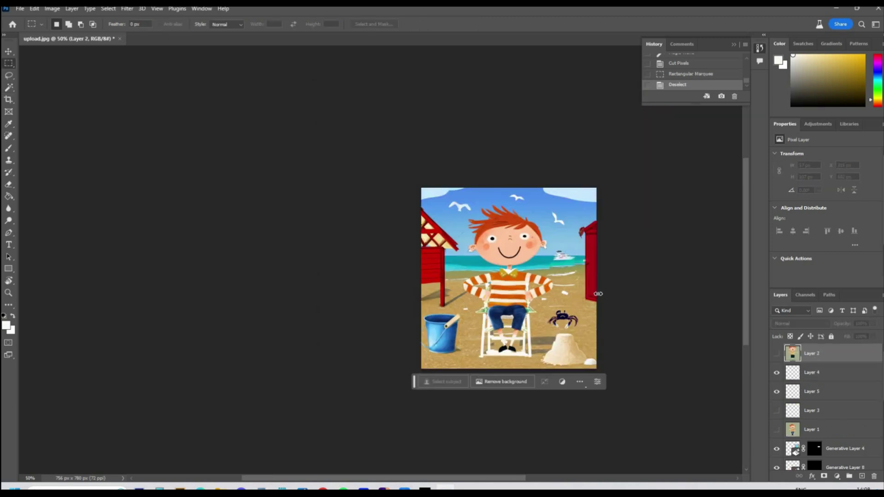
Step: Crop the canvas wider to 1016 × 780 px and marquee the blank white strip
key("c")
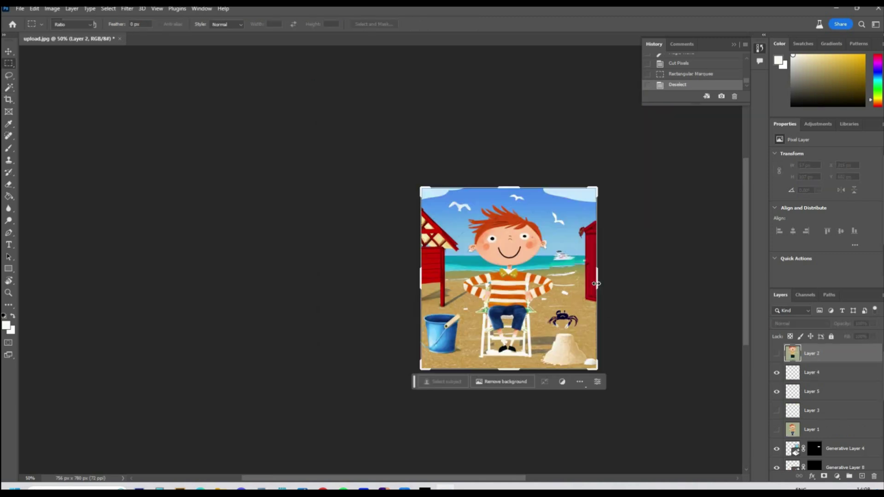
left_click_drag(598, 283, 626, 284)
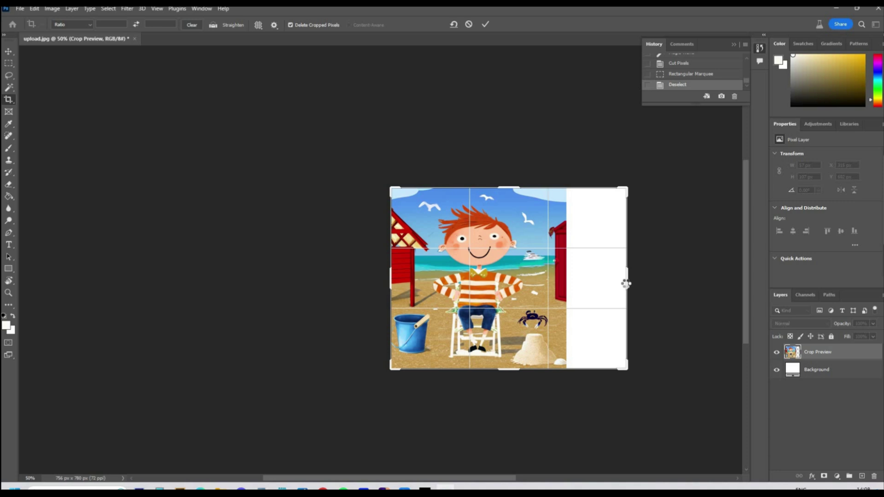
key("Return")
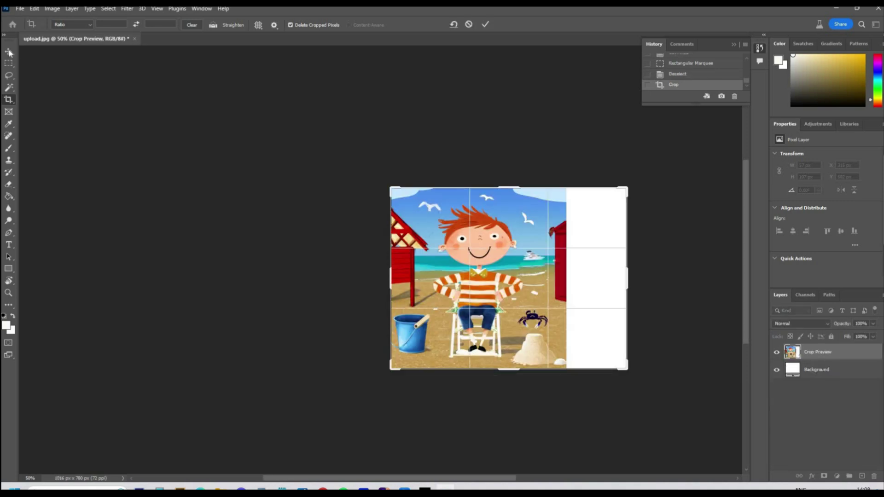
key("Return")
key("m")
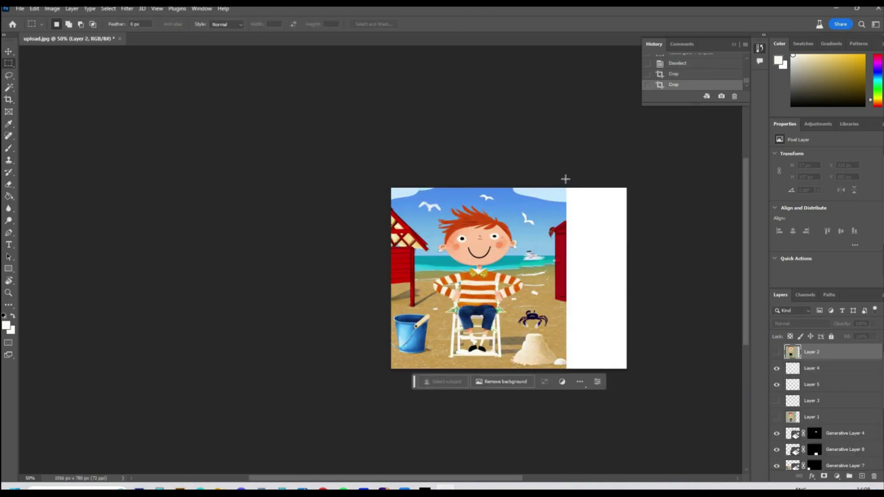
left_click_drag(568, 185, 714, 391)
Step: Fill the blank strip with 'rest of image', keeping the red-and-green huts variation
scroll(586, 367, "right", 2)
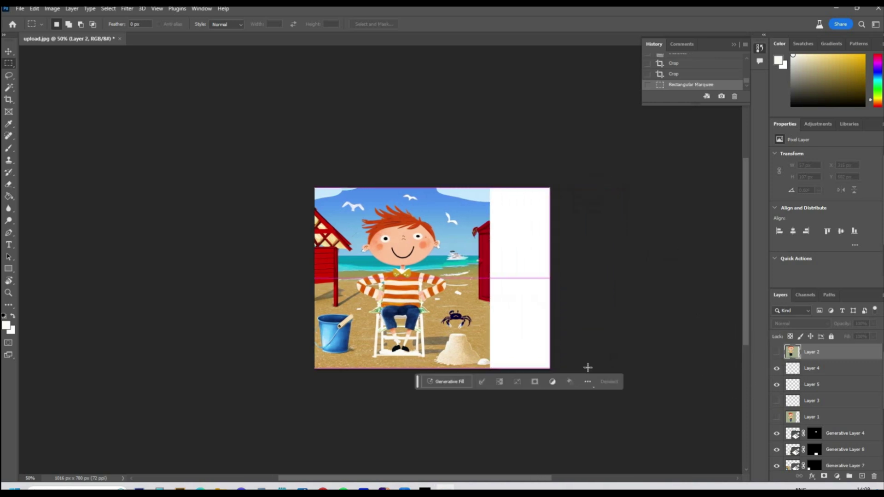
left_click(465, 383)
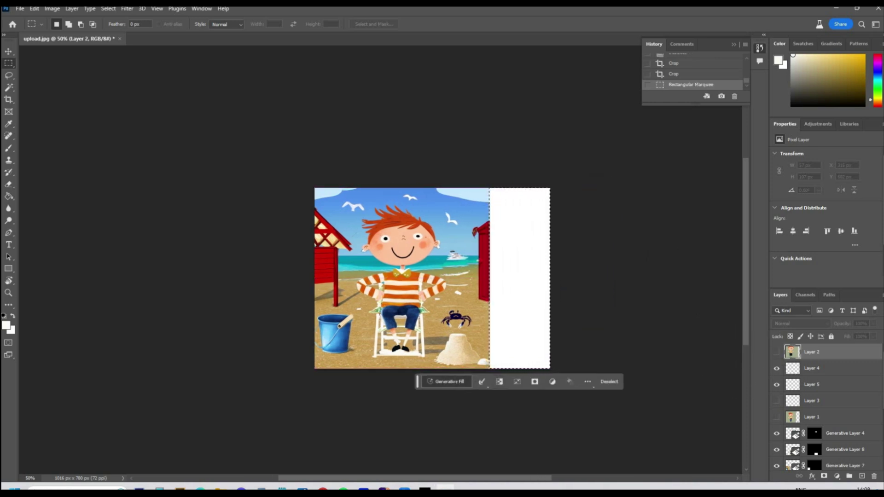
type("rest of image")
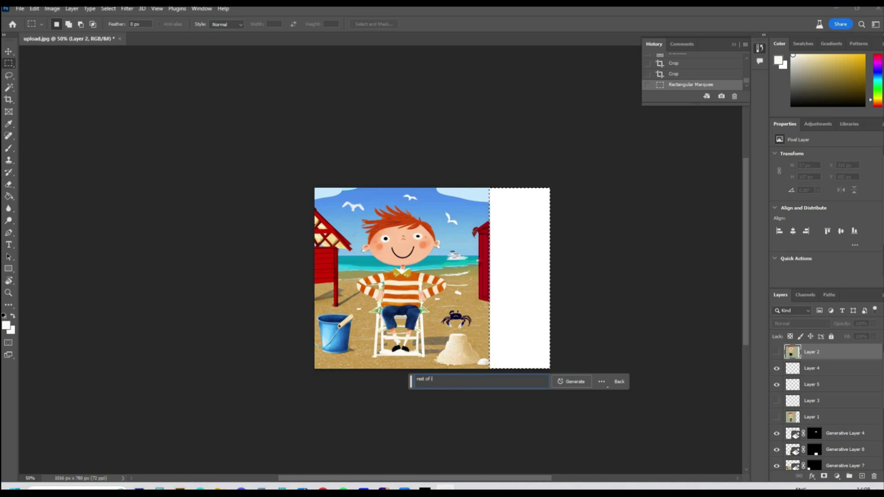
left_click(571, 382)
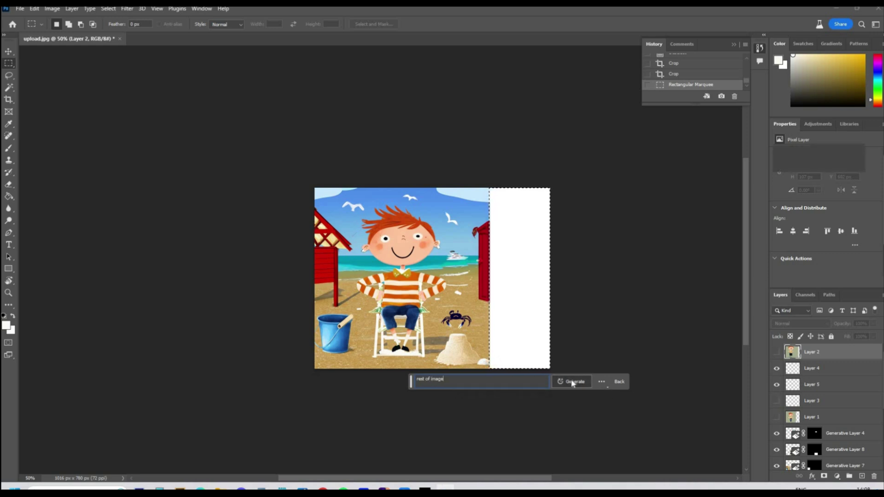
left_click(469, 382)
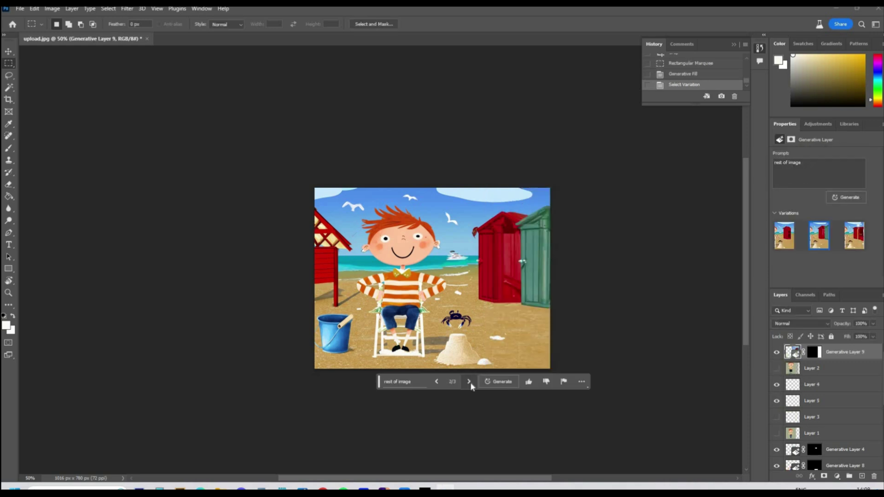
left_click(469, 382)
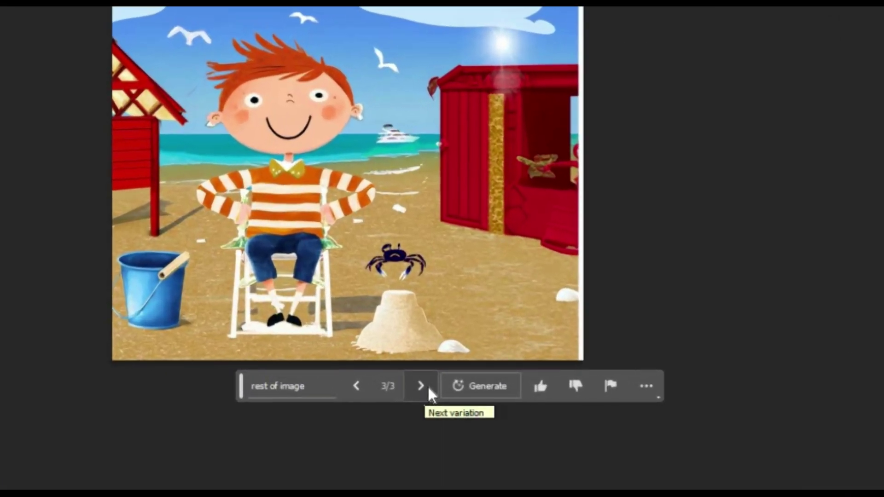
left_click(421, 385)
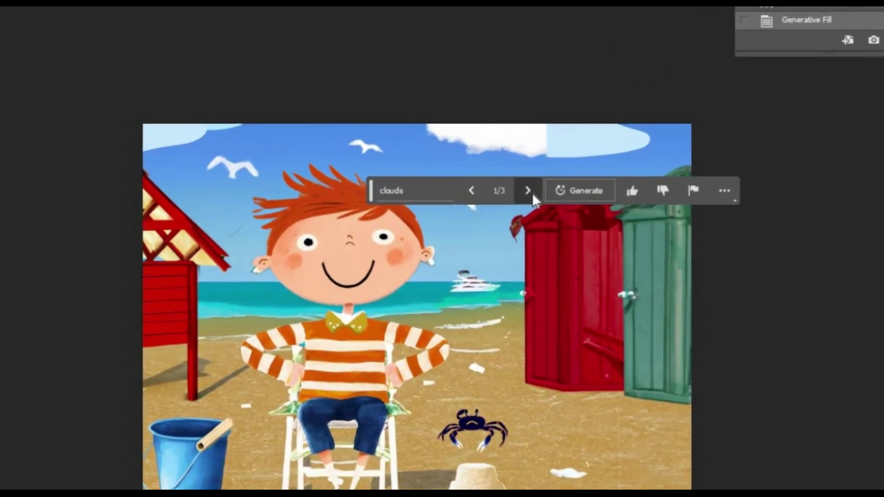
Step: Cycle to a fuller cloud variation, then select a sky area near the top-left
left_click(523, 182)
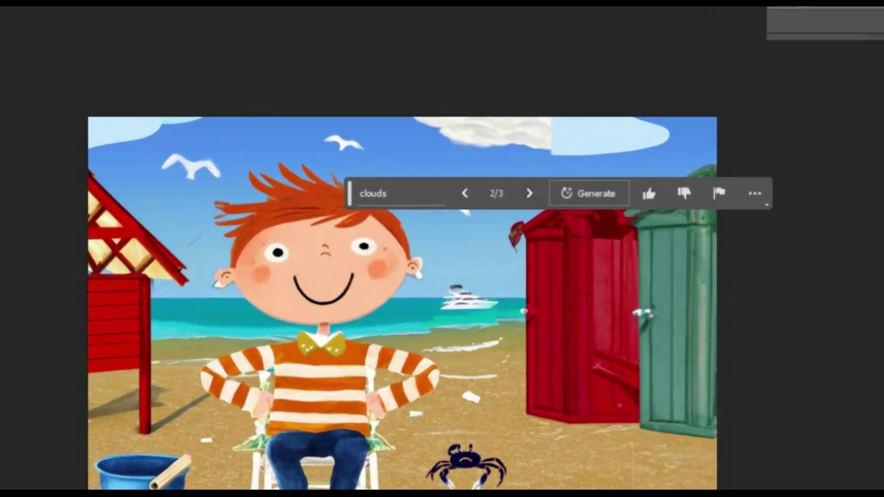
left_click(528, 193)
left_click_drag(404, 87, 536, 164)
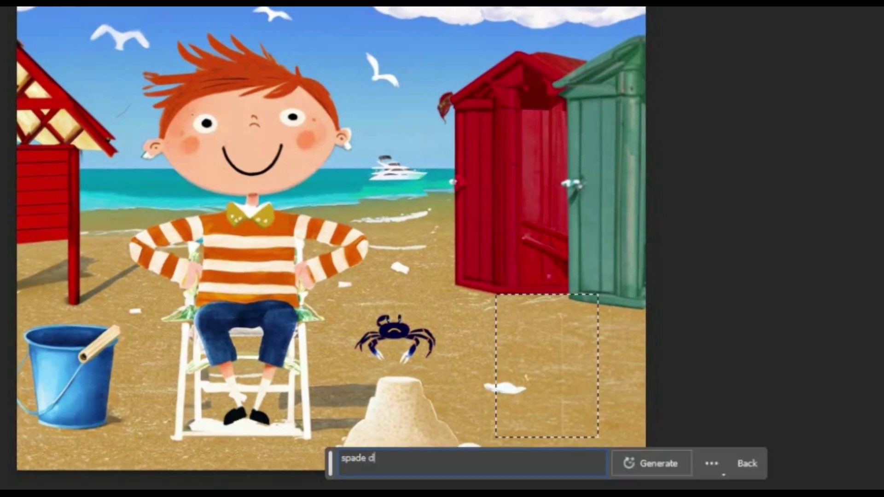
Step: Generate a 'spade dug into sand', choose variation 2, and generate a longer handle
type("ug into sand")
left_click(649, 464)
left_click(517, 467)
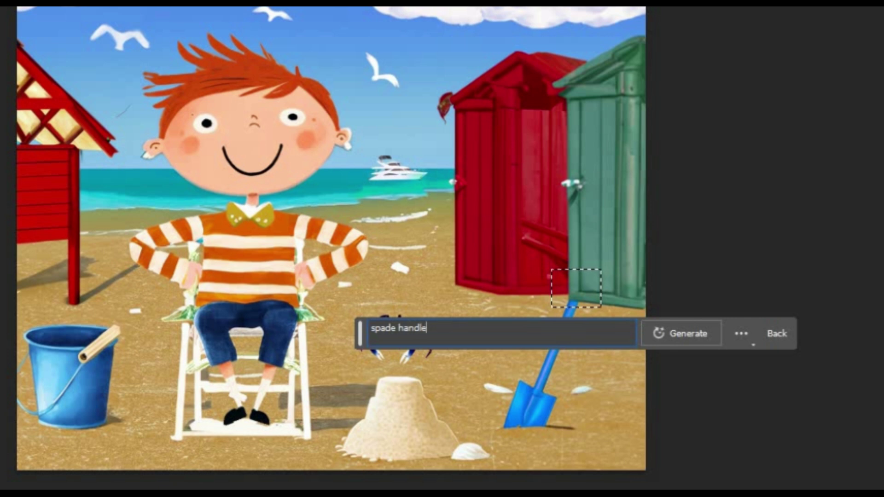
left_click(668, 331)
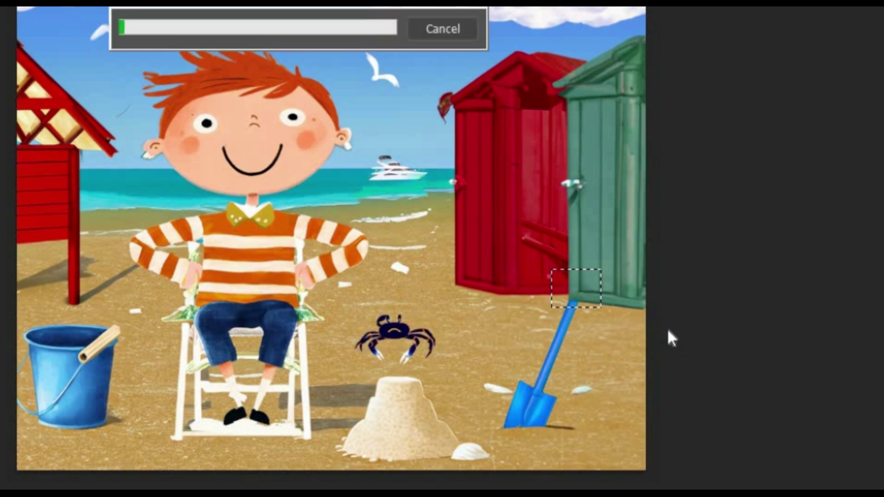